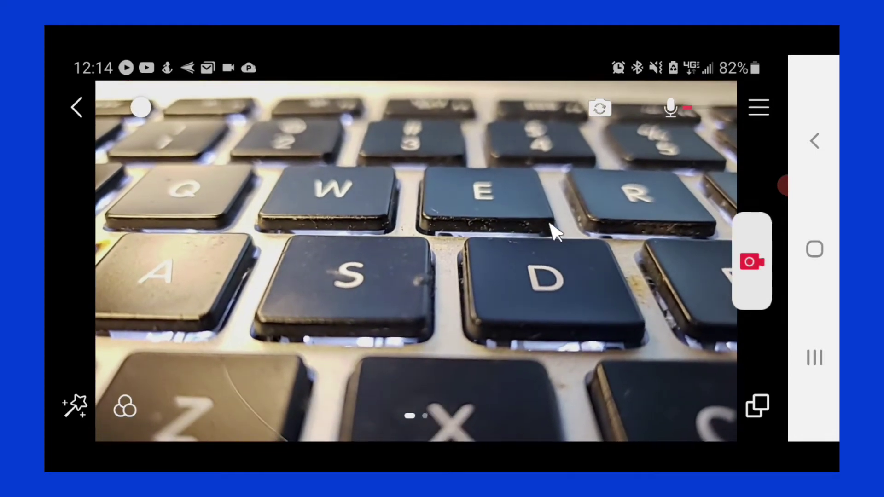
From the VIDEO panel's IMAGE tab, add an image overlay and browse the phone gallery.
click(751, 261)
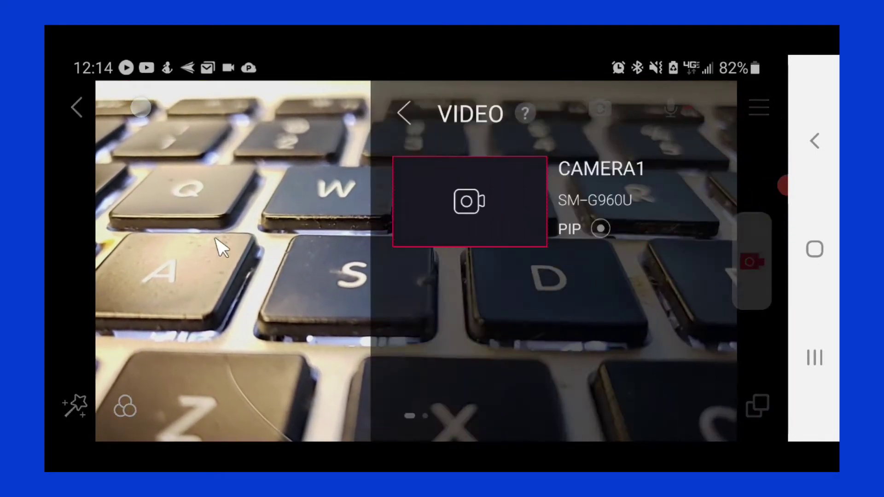
click(207, 249)
click(751, 261)
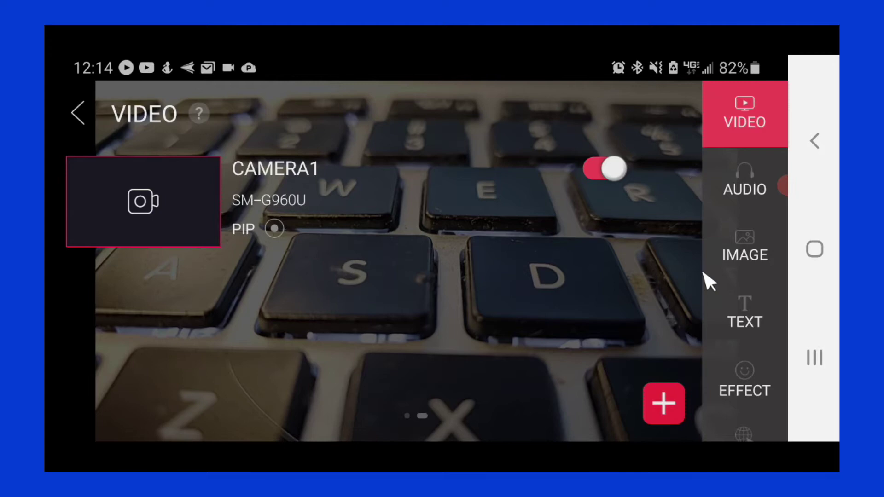
click(733, 266)
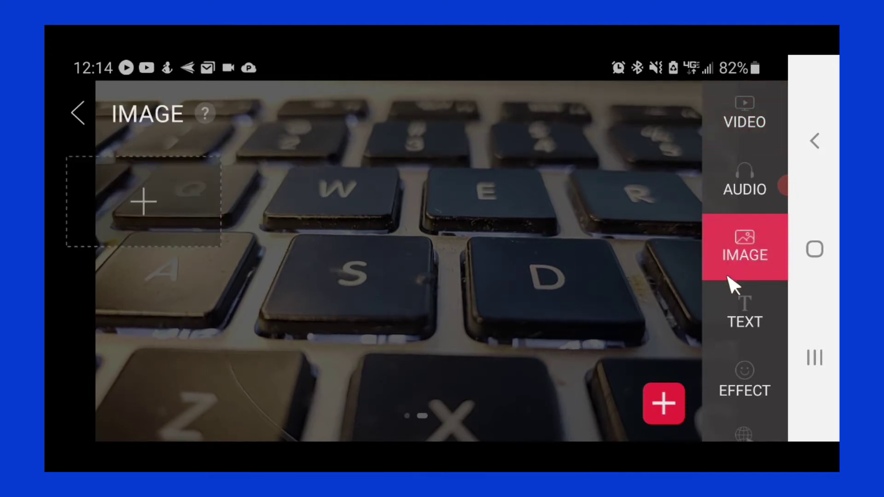
click(664, 403)
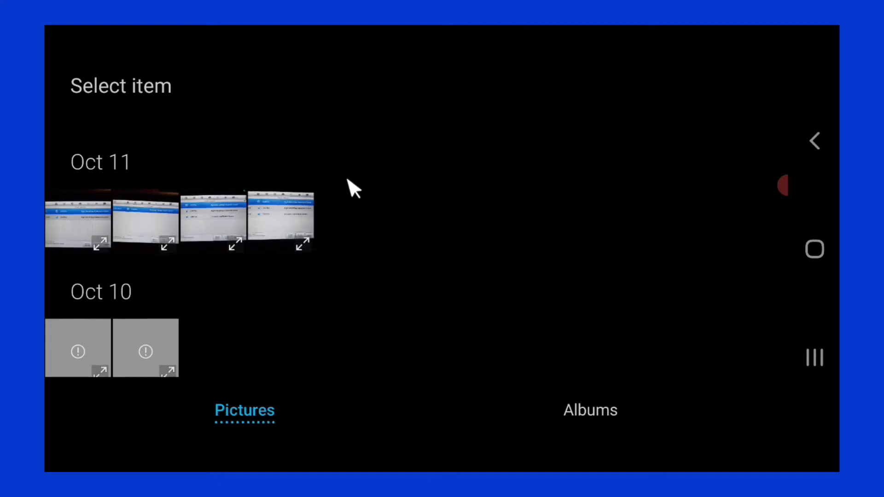
drag(348, 188, 329, 306)
Pick the cross logo from Favorites, move it to the top-left and enlarge it.
click(417, 174)
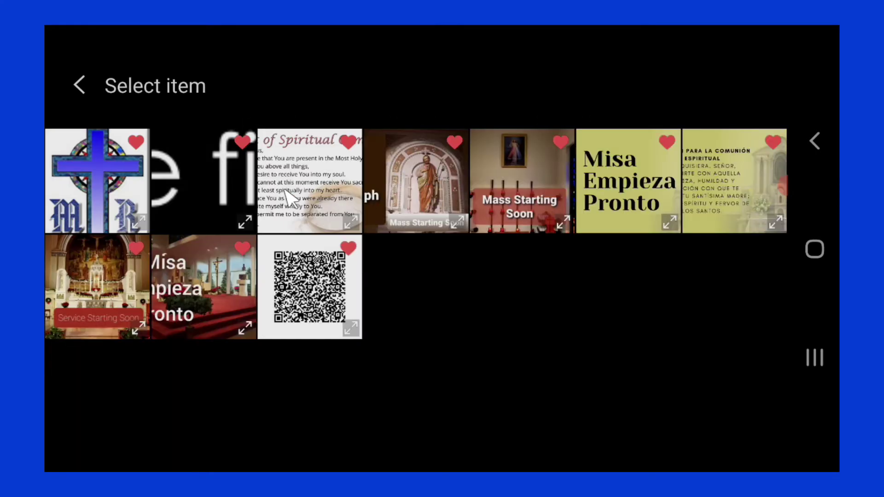
click(133, 185)
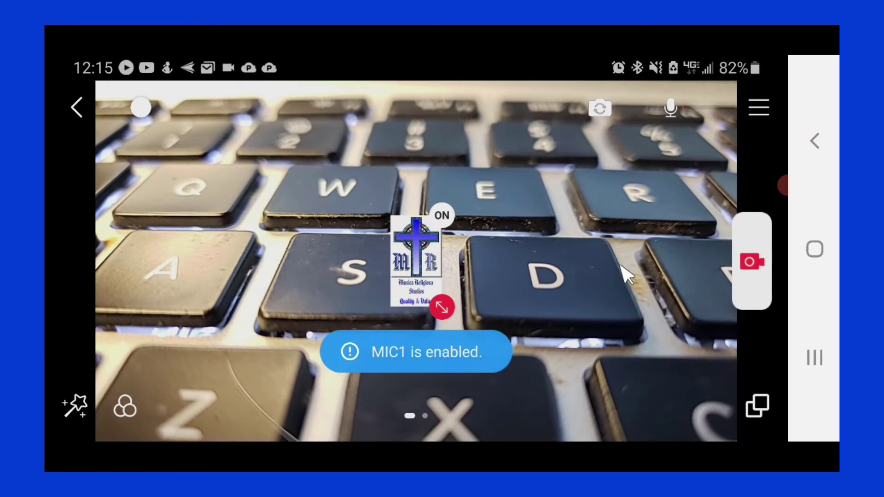
mouse_move(421, 255)
mouse_down()
mouse_move(158, 138)
mouse_move(147, 149)
mouse_up()
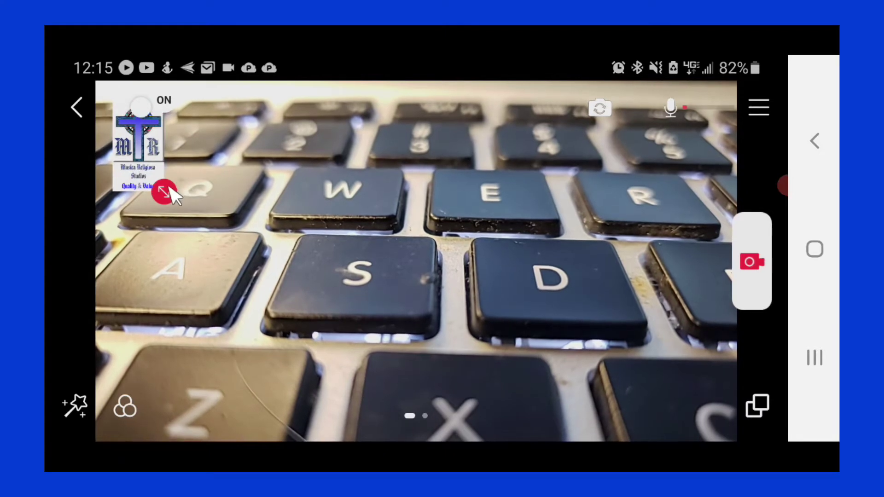
drag(157, 187, 177, 213)
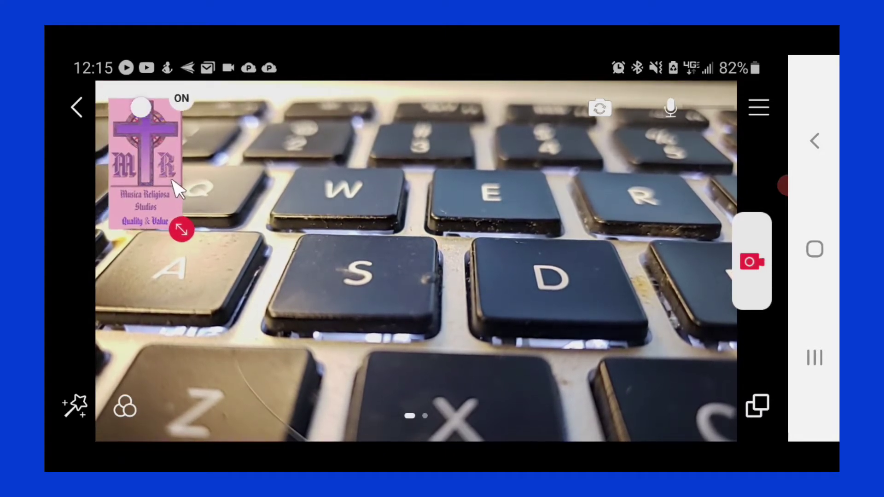
drag(171, 173, 179, 190)
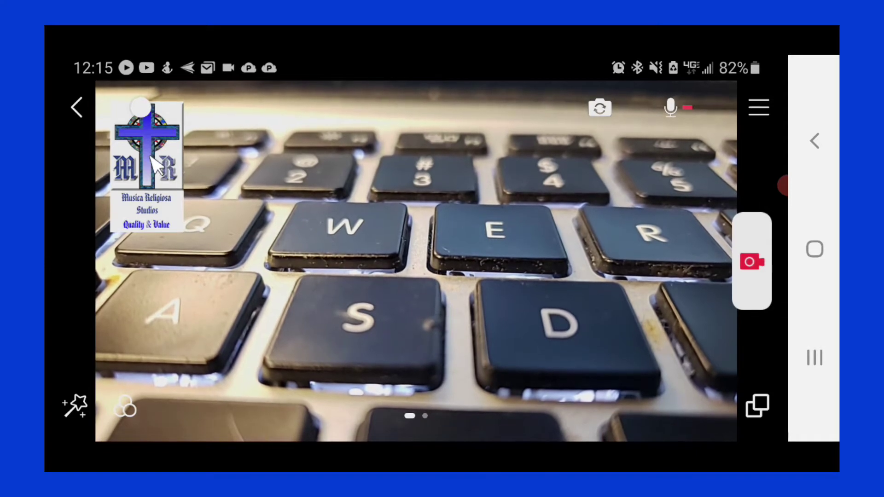
Switch off the cross logo image overlay and close its settings.
click(156, 165)
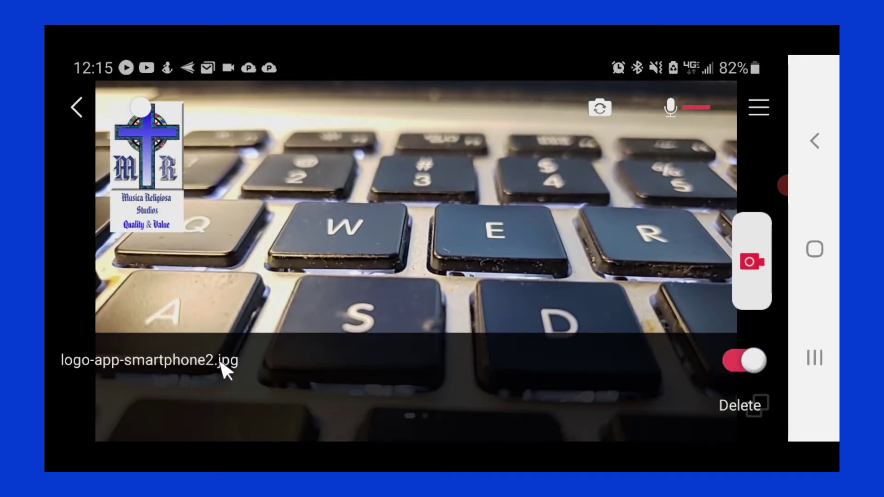
click(750, 373)
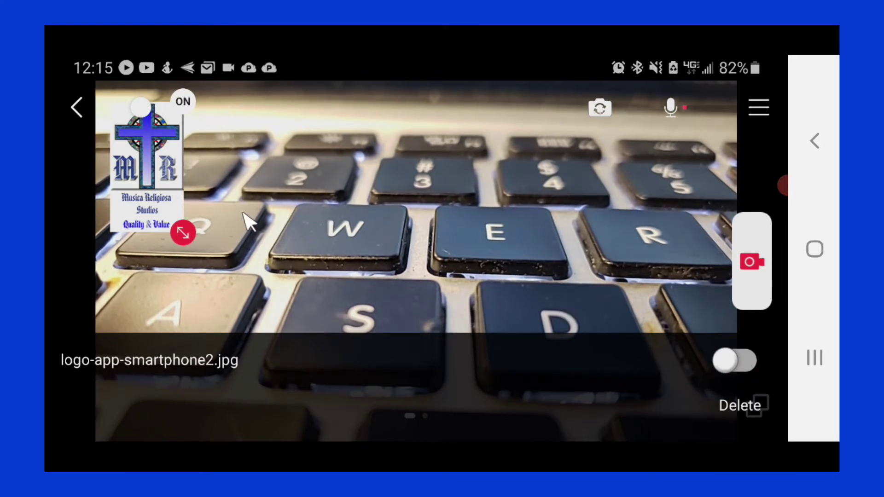
click(149, 176)
click(732, 407)
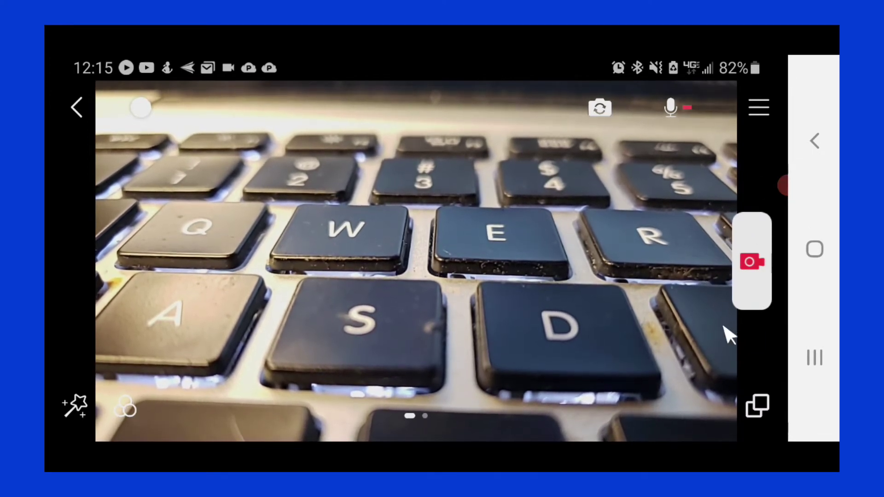
Add the cross logo from Gallery Favorites as a new IMAGE video source.
click(755, 406)
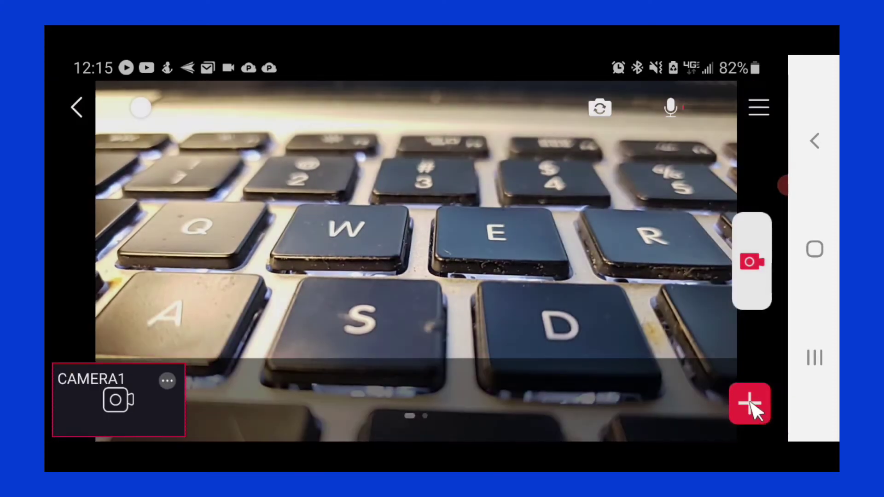
click(750, 404)
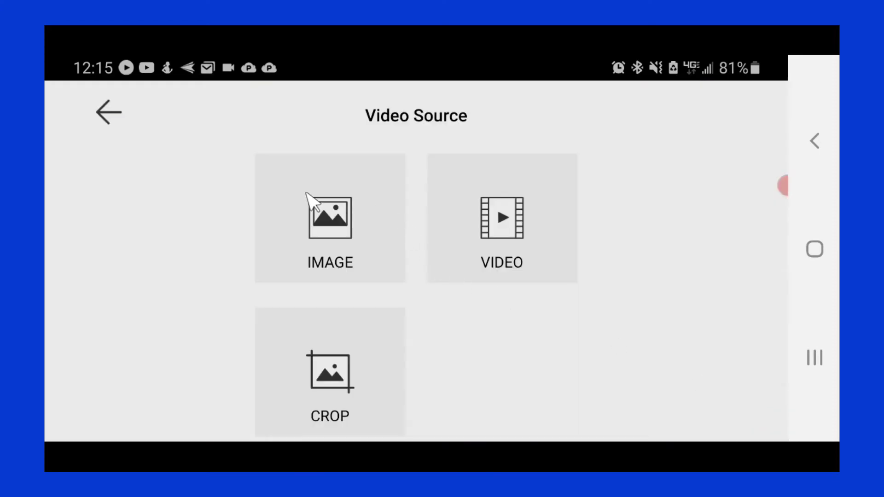
click(332, 246)
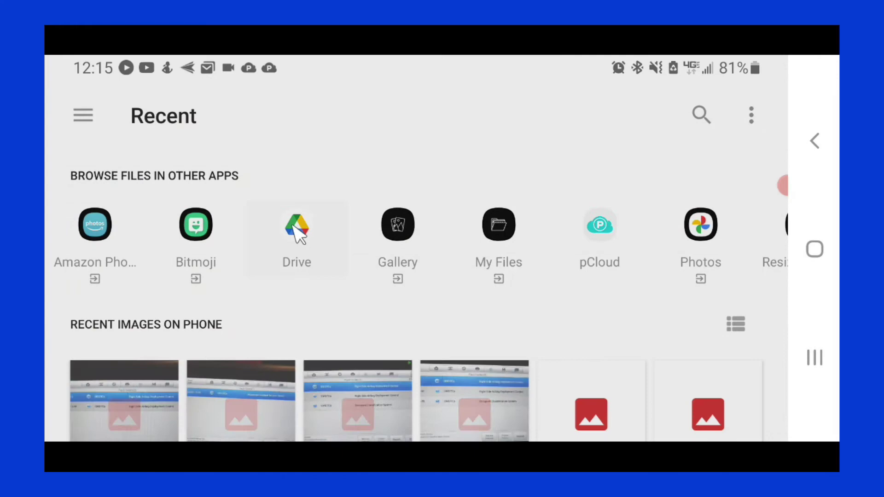
click(408, 236)
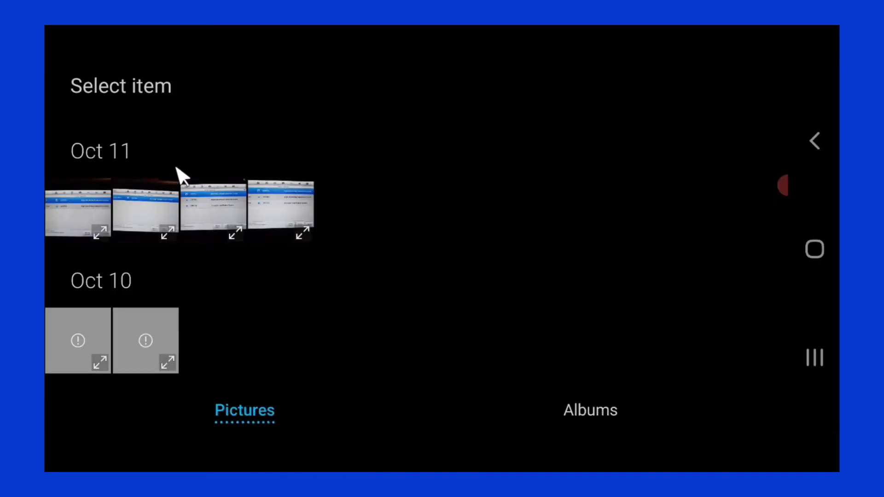
click(414, 192)
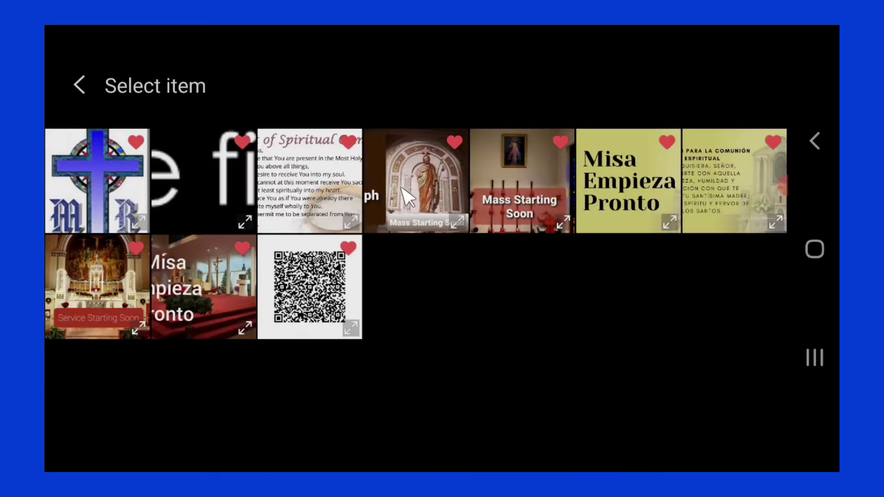
click(97, 180)
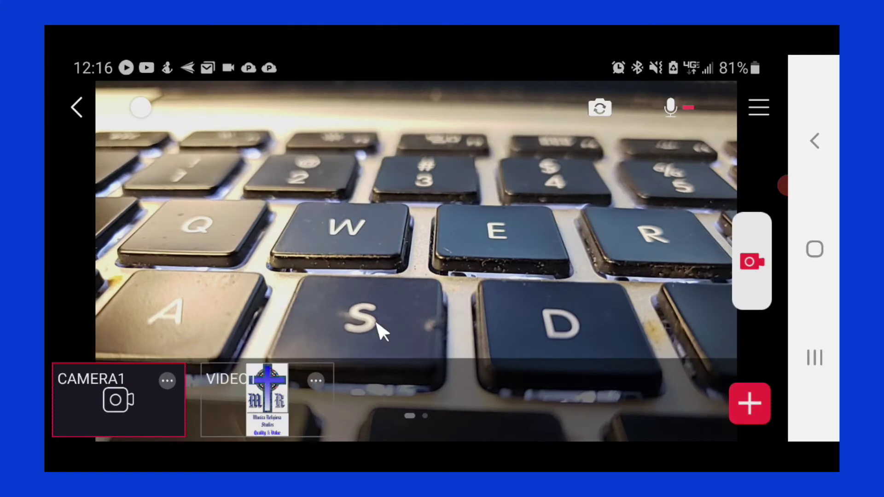
Turn on PIP for the logo source, drag it top-left and switch it on.
click(316, 381)
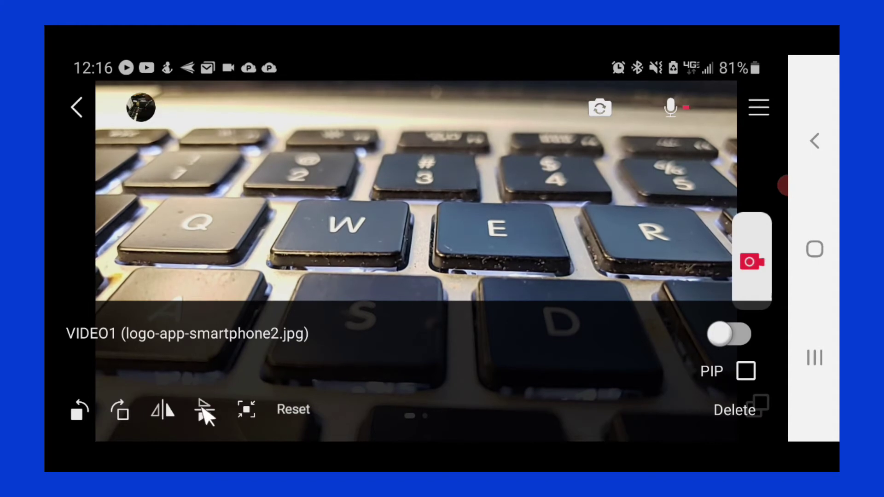
click(743, 376)
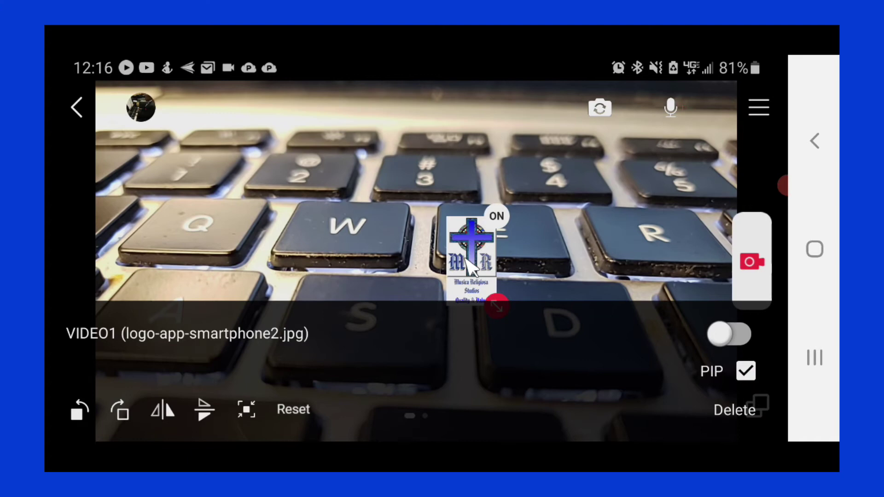
mouse_move(470, 266)
mouse_down()
mouse_move(179, 195)
mouse_move(186, 209)
mouse_up()
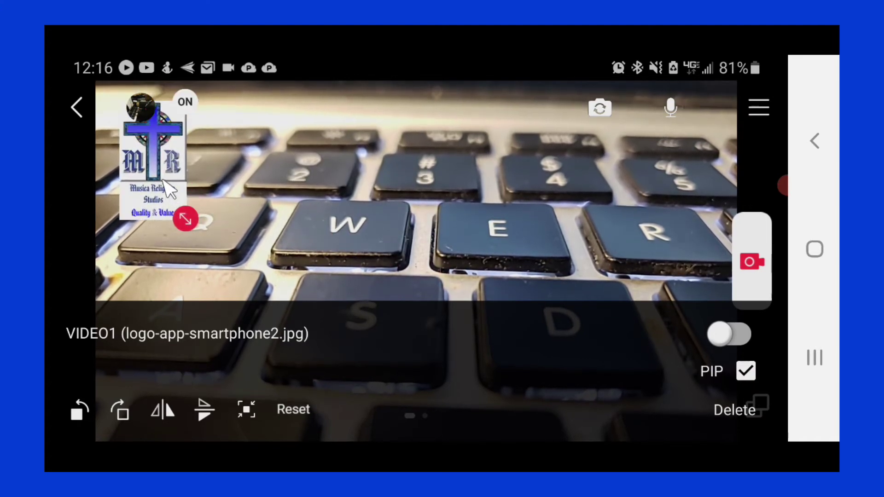
click(729, 334)
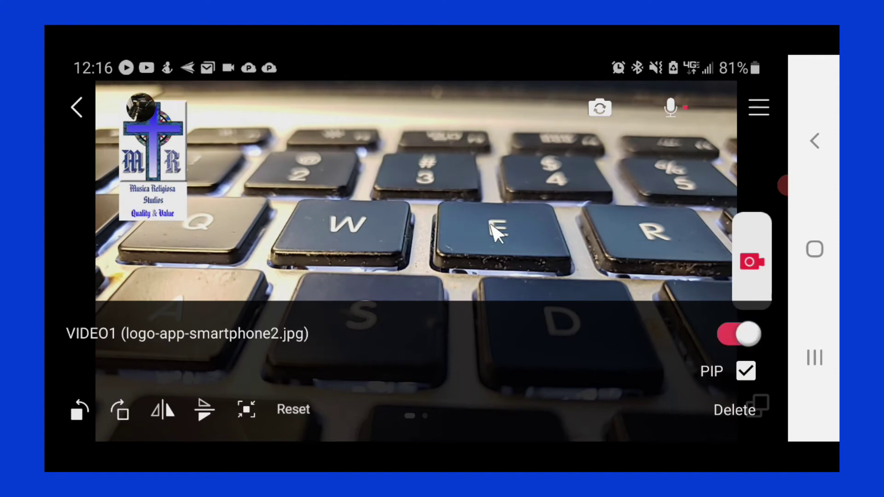
click(322, 228)
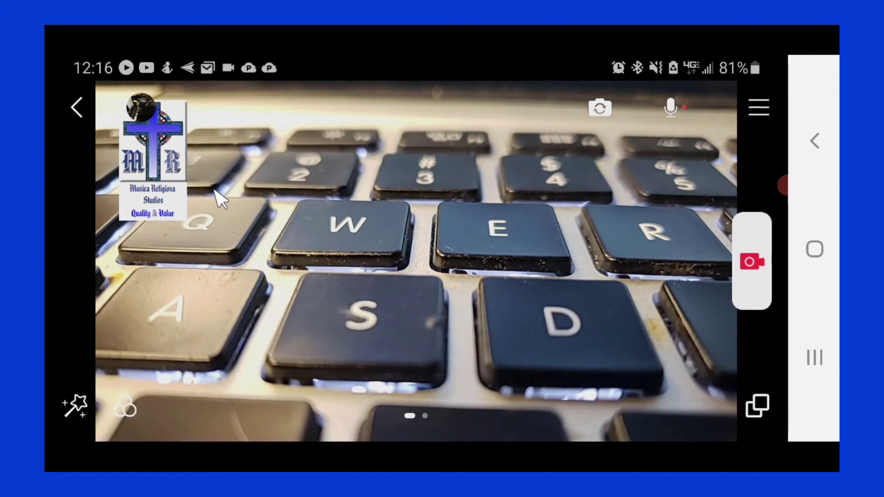
Switch the logo source off, clear PIP and close its settings.
click(180, 194)
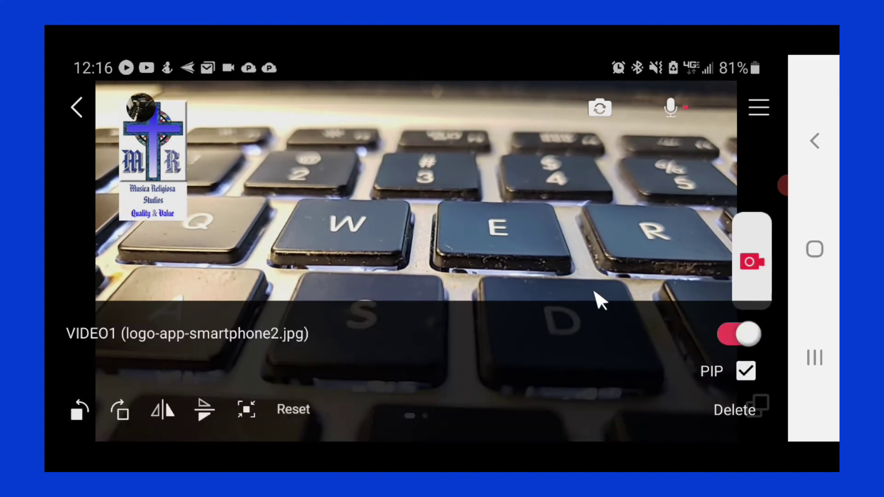
click(739, 336)
click(746, 373)
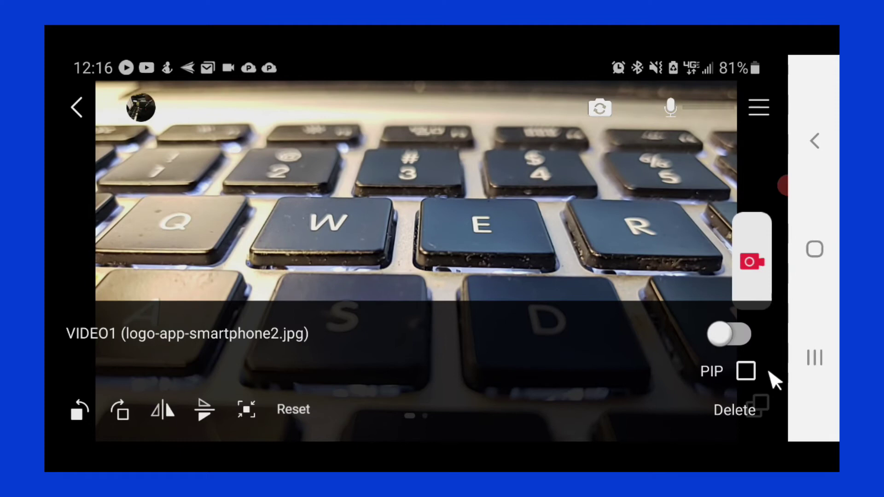
click(666, 238)
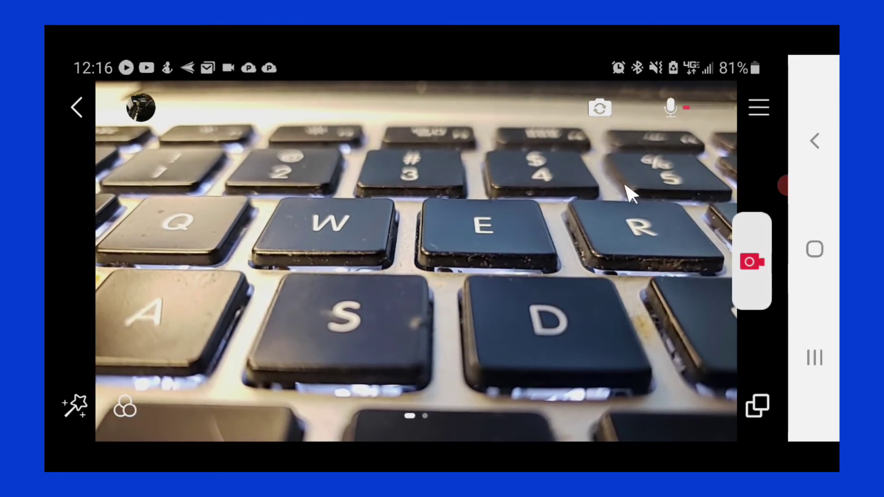
Pick the cross logo from Gallery Favorites as a new image overlay.
click(659, 205)
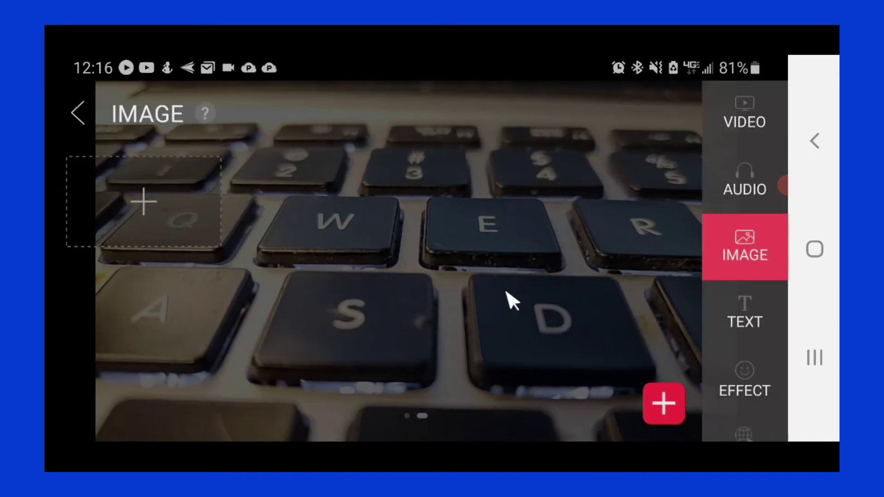
click(175, 205)
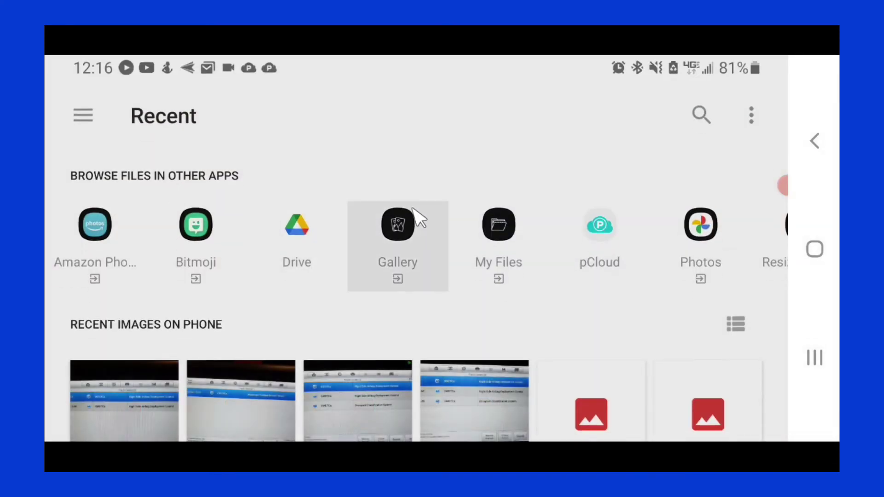
click(410, 221)
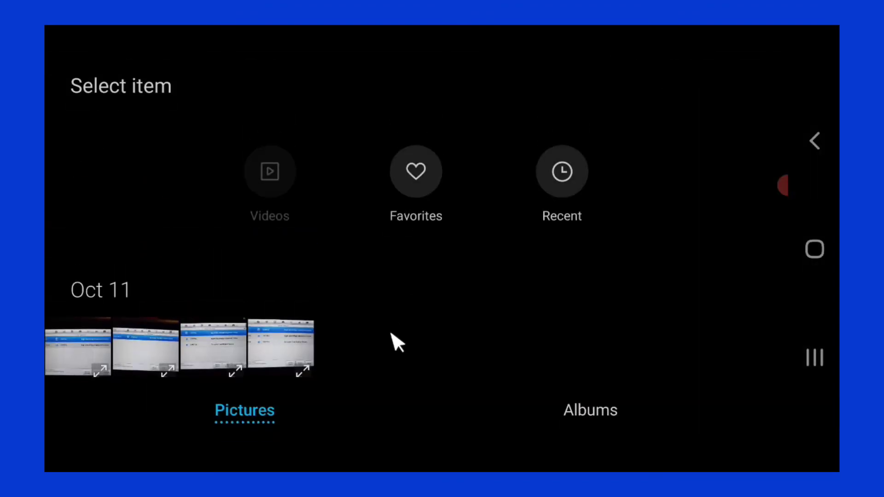
click(418, 193)
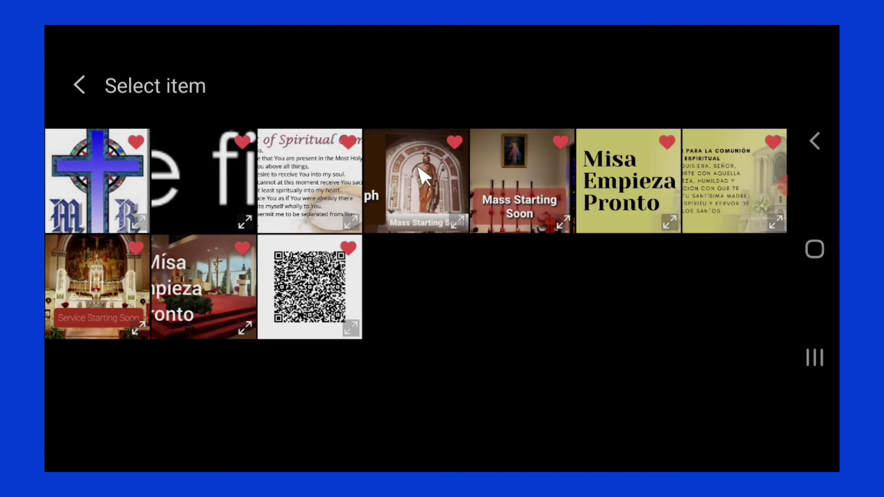
click(125, 182)
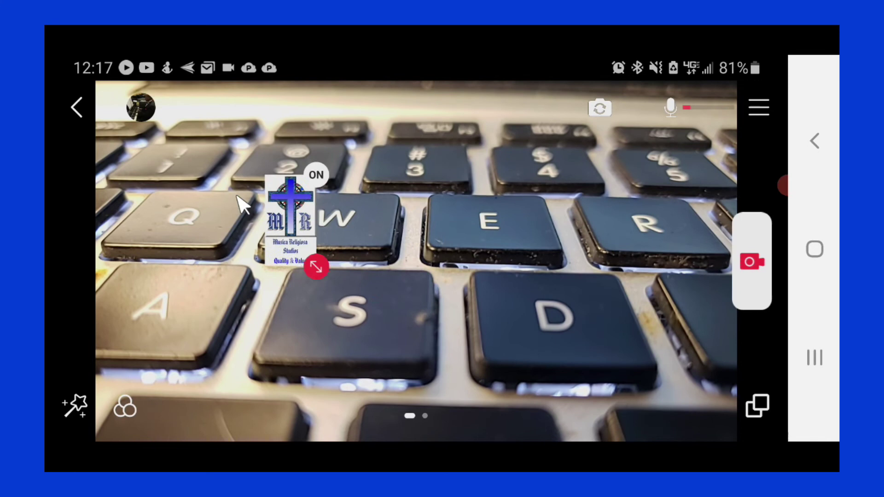
Place the cross logo in the top-left corner, slightly enlarged.
drag(280, 211, 123, 127)
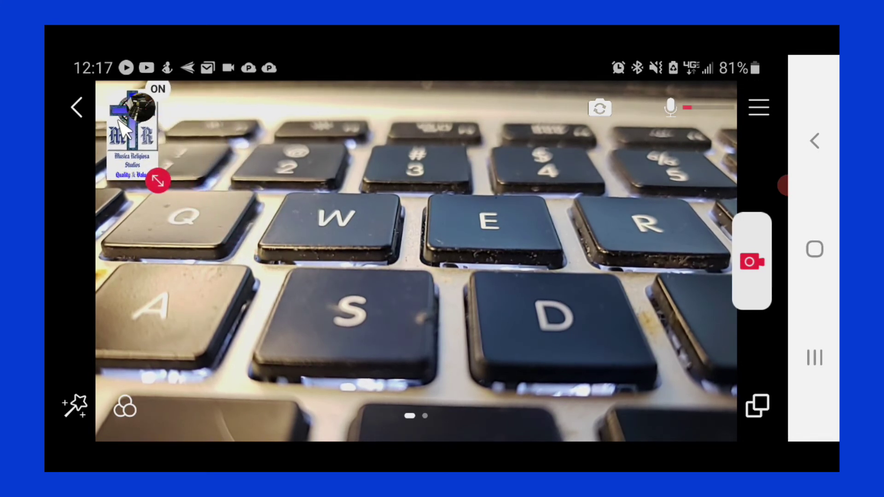
drag(157, 186, 168, 196)
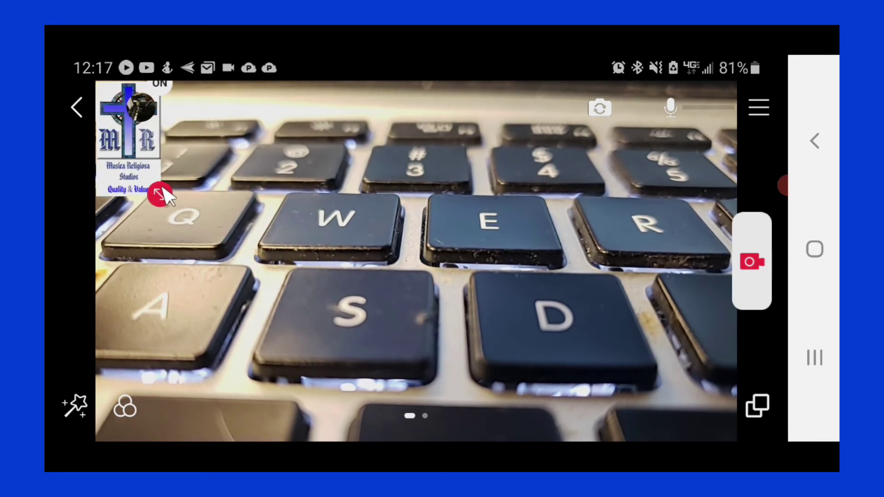
drag(151, 157, 159, 172)
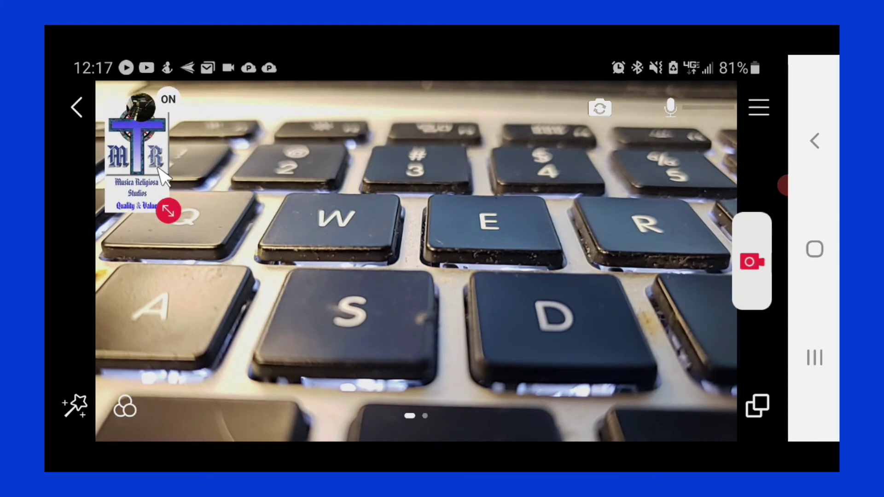
click(171, 99)
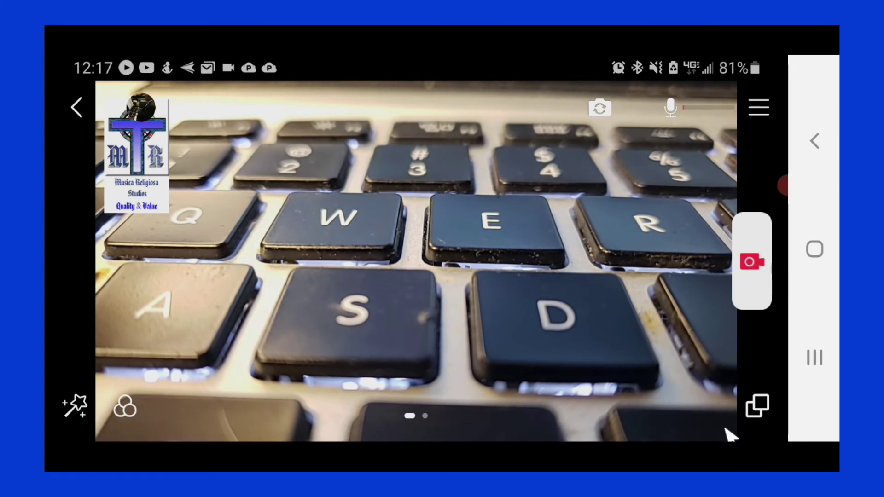
Add the QR-code image mySSmartphoneInfo.png from Gallery Favorites as source VIDEO2.
click(753, 407)
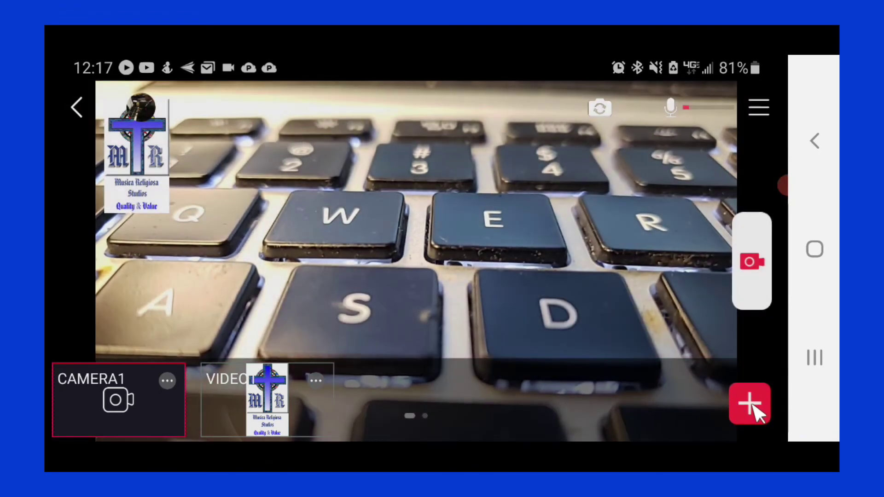
click(748, 407)
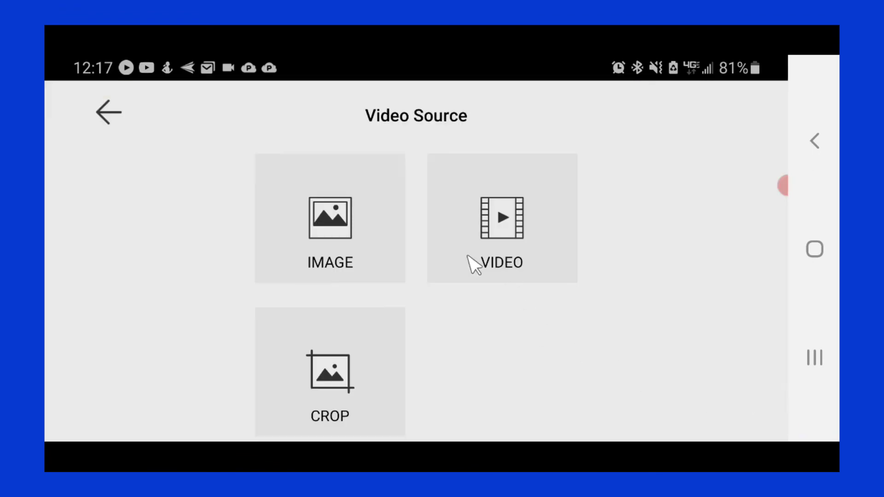
click(314, 254)
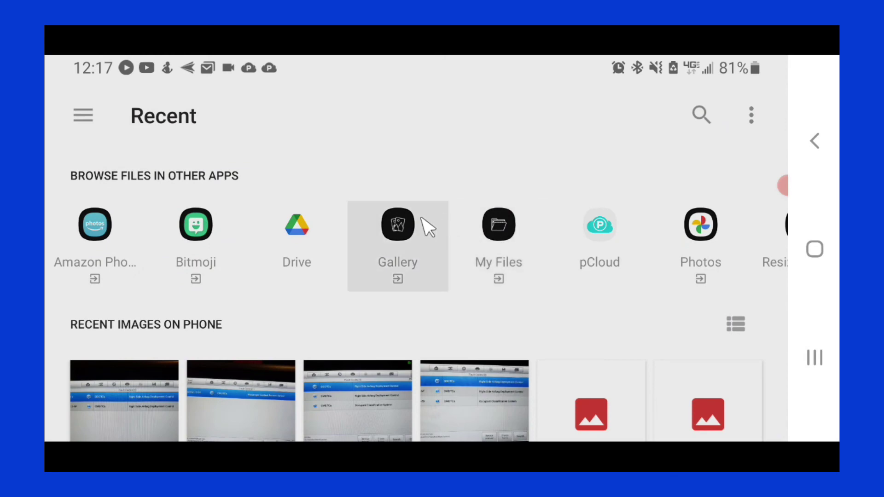
click(423, 227)
scroll(421, 346, up, 3)
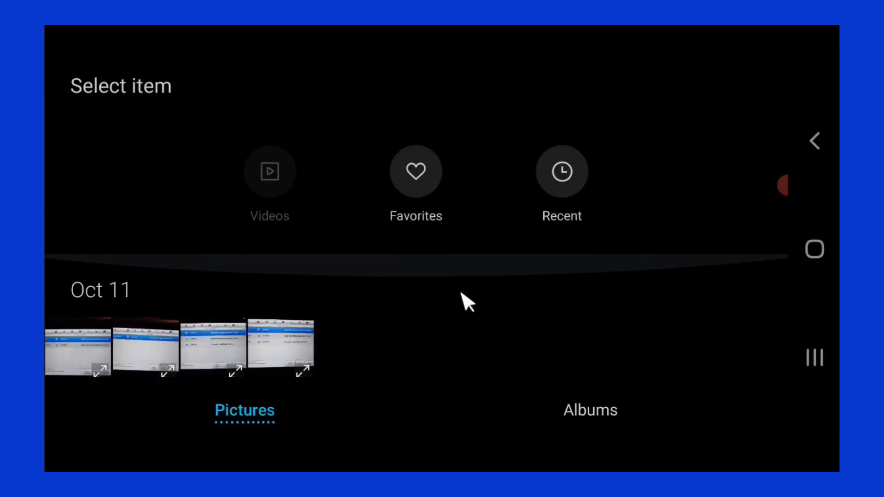
click(418, 176)
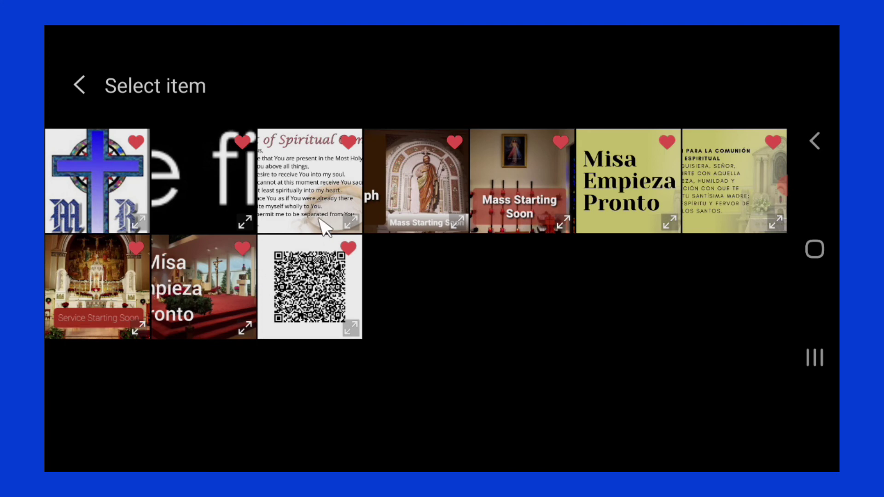
click(314, 295)
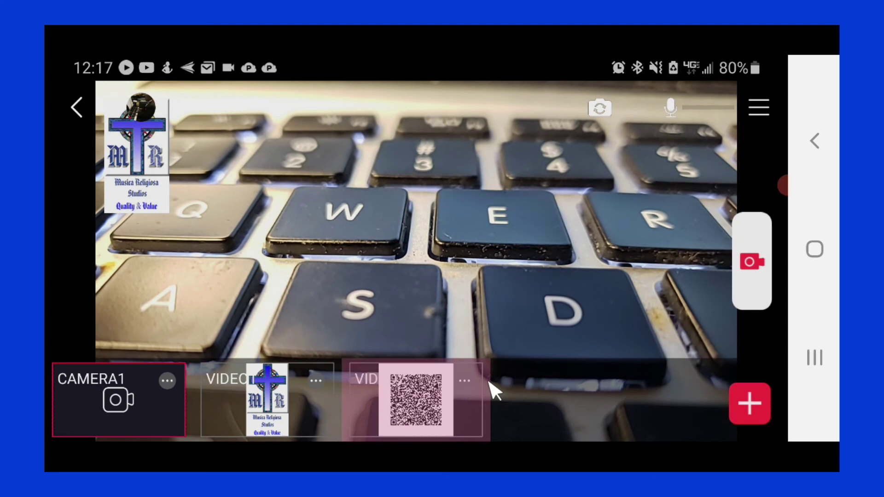
Show the QR code as picture-in-picture, positioned at the upper right.
click(466, 383)
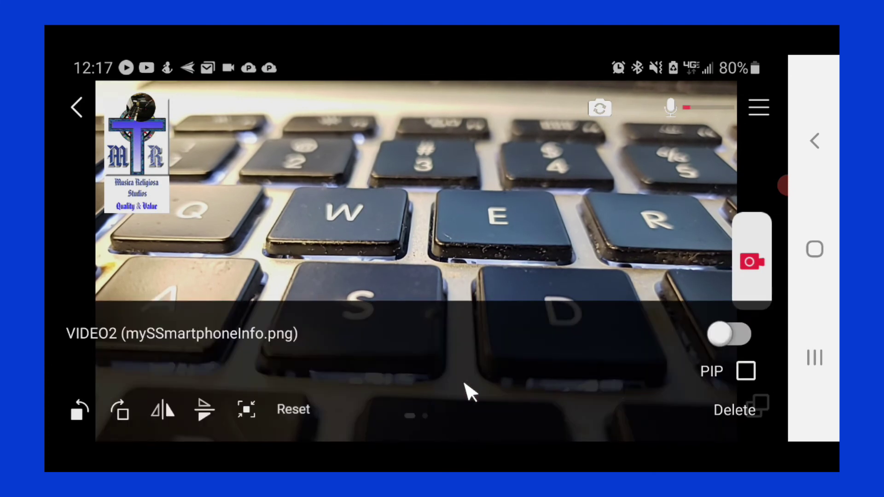
click(746, 371)
mouse_move(455, 256)
mouse_down()
mouse_move(568, 182)
mouse_move(668, 273)
mouse_up()
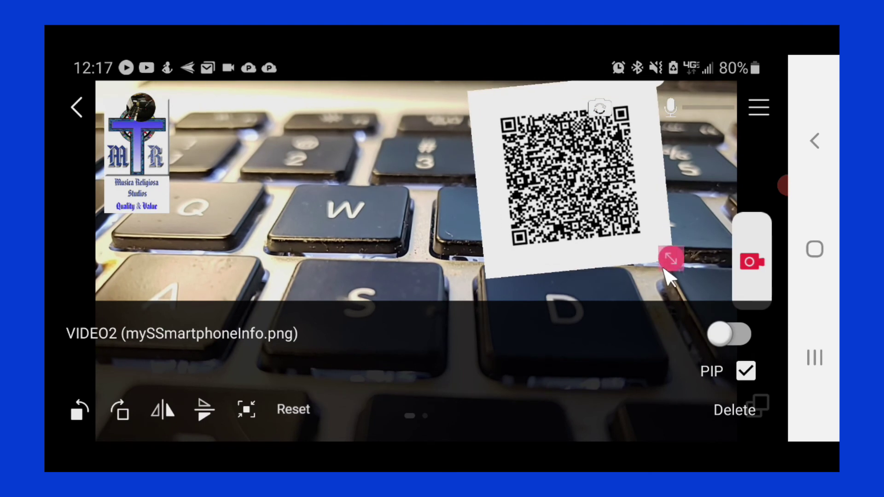
drag(627, 198, 602, 233)
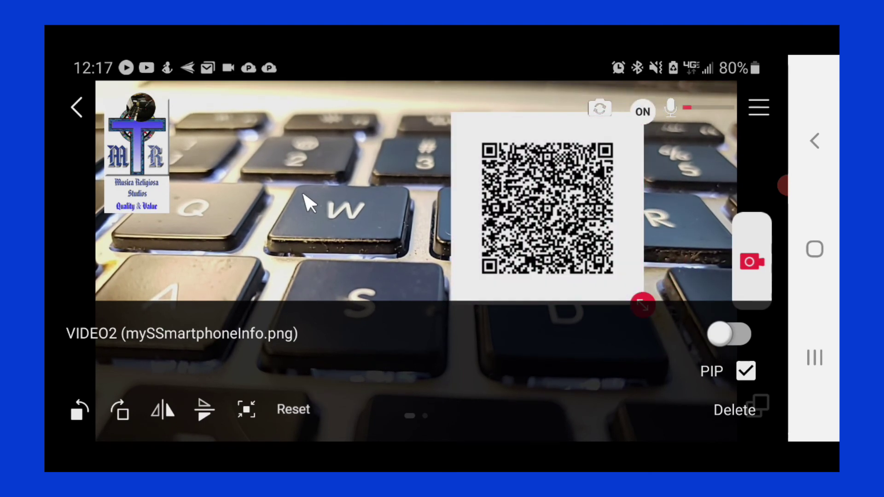
click(596, 147)
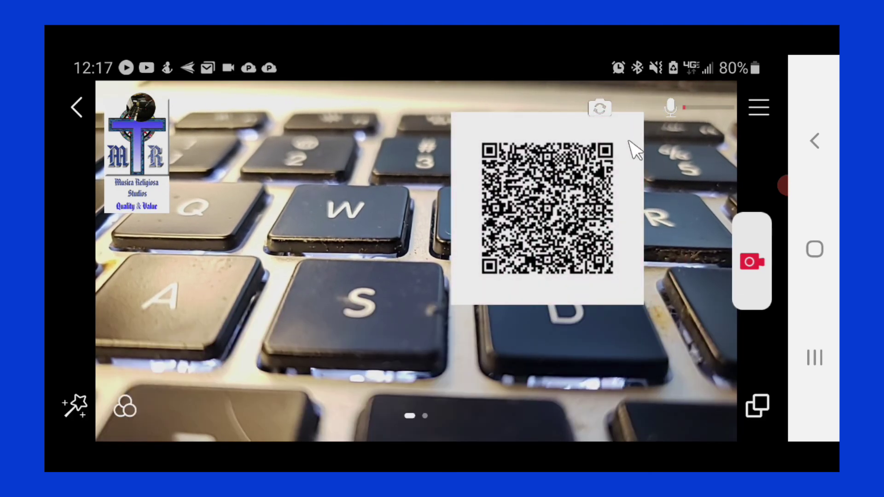
Remove the QR-code overlay from the preview via its settings.
click(621, 235)
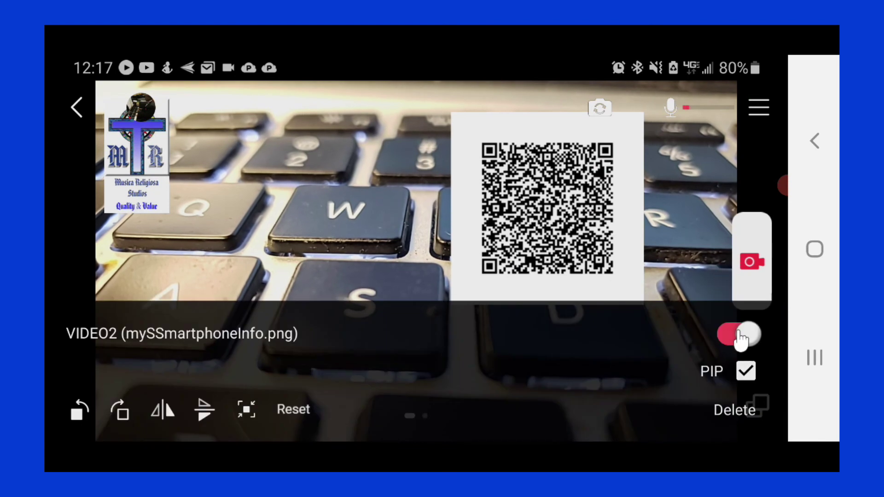
click(745, 370)
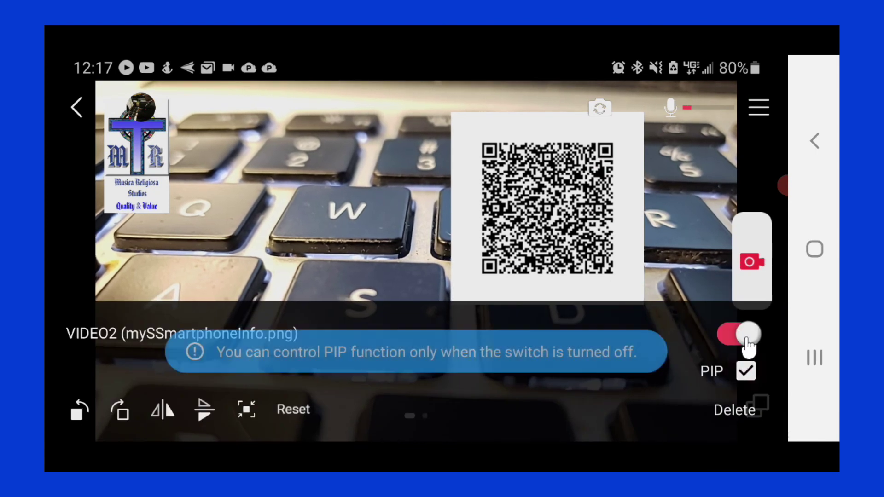
click(745, 372)
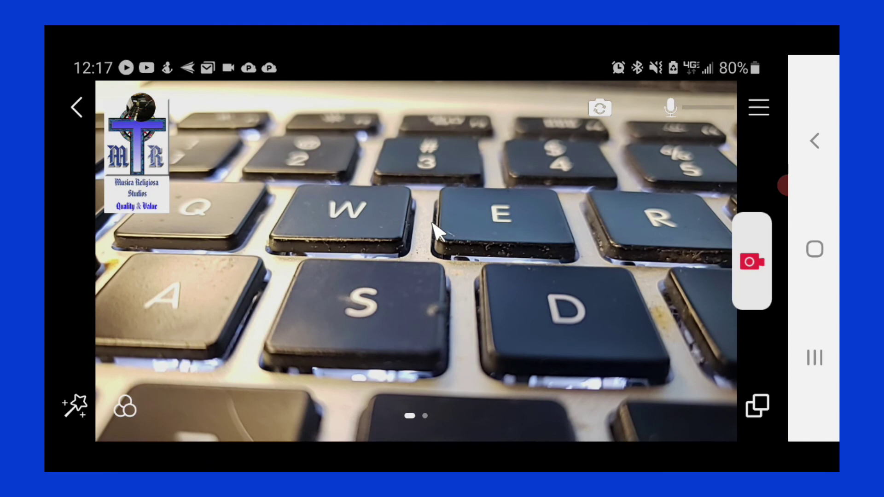